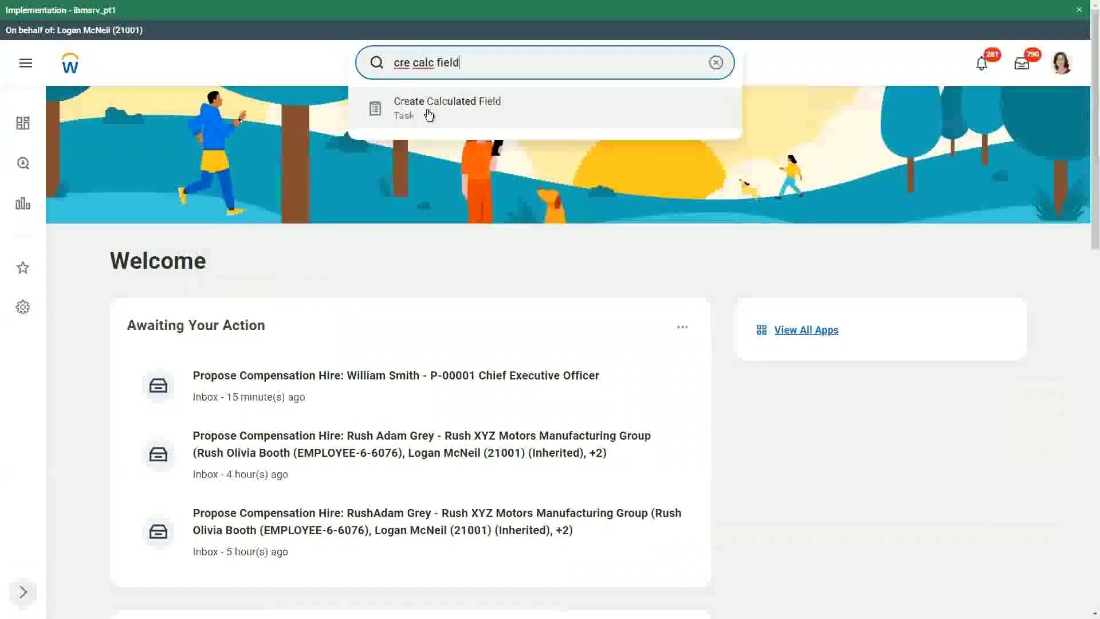
# Start a new calculated field and enter "CF-WW-Eval Exp-Test" as its field name.
pyautogui.click(427, 109)
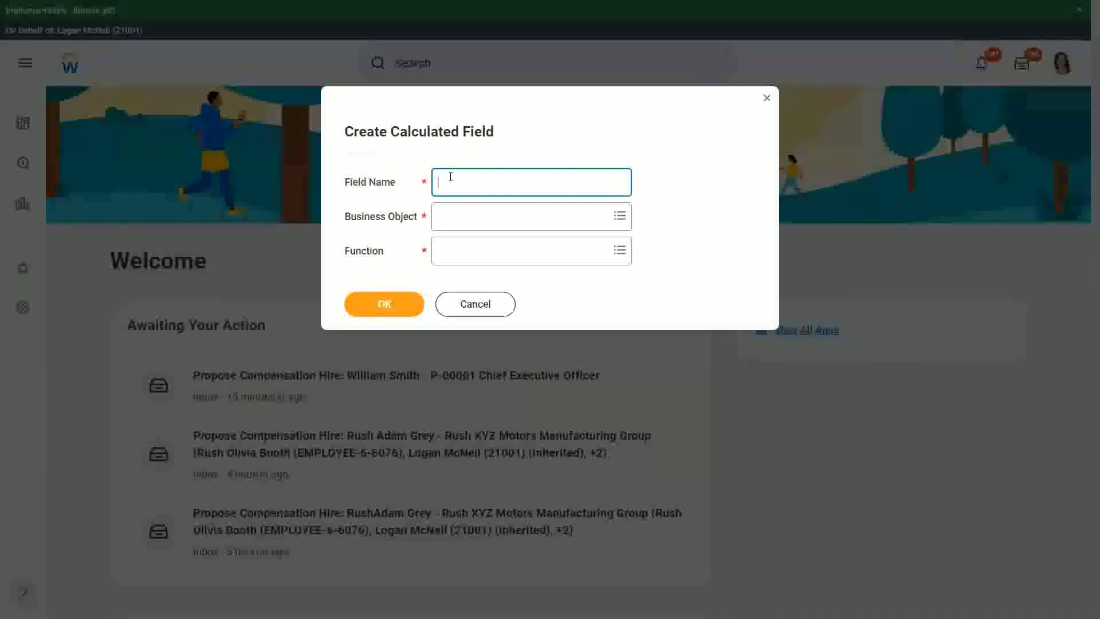
pyautogui.write('CF-WW-')
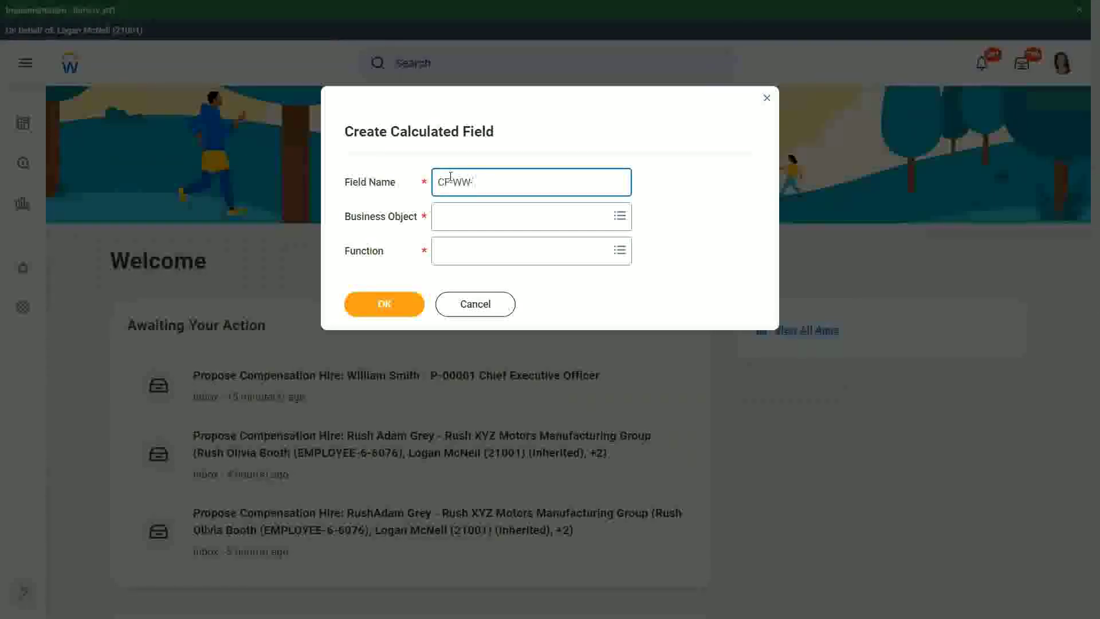
pyautogui.write('Eval Exp -')
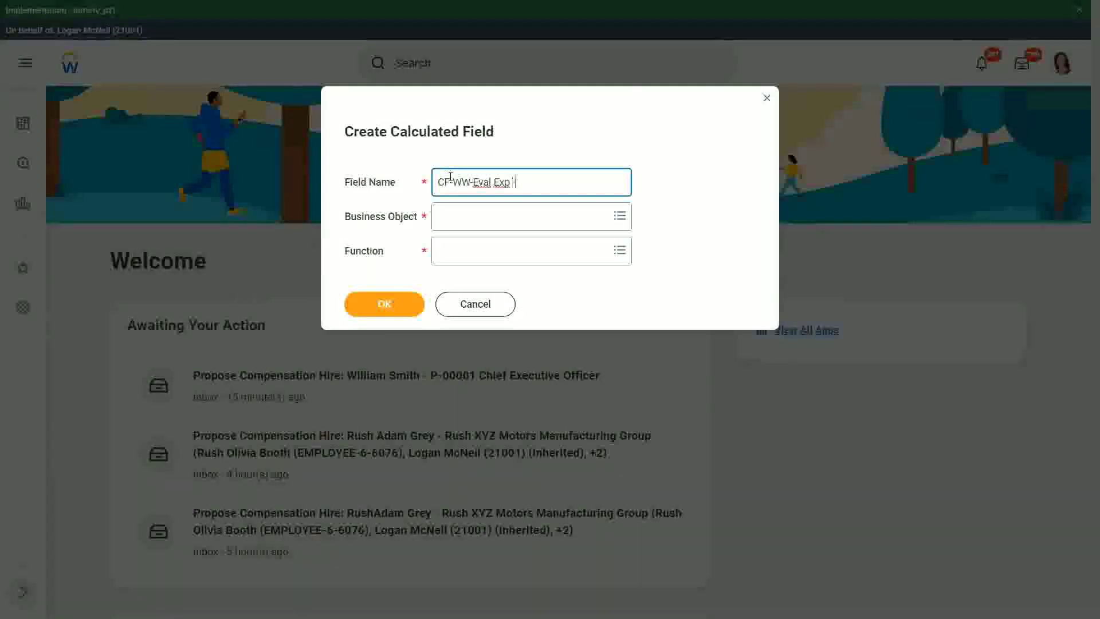
pyautogui.press('BackSpace')
pyautogui.press('BackSpace')
pyautogui.write('-Test')
pyautogui.press('Tab')
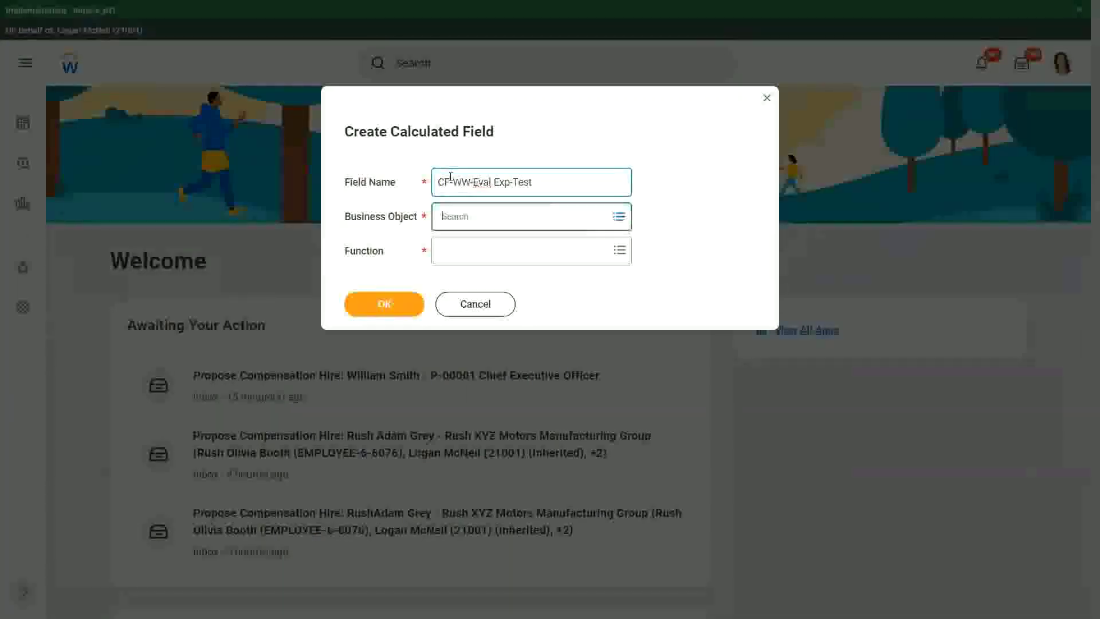
# Set the calculated field's business object to Worker and its function to Evaluate Expression, and continue to its definition.
pyautogui.write('S')
pyautogui.press('BackSpace')
pyautogui.write('worker')
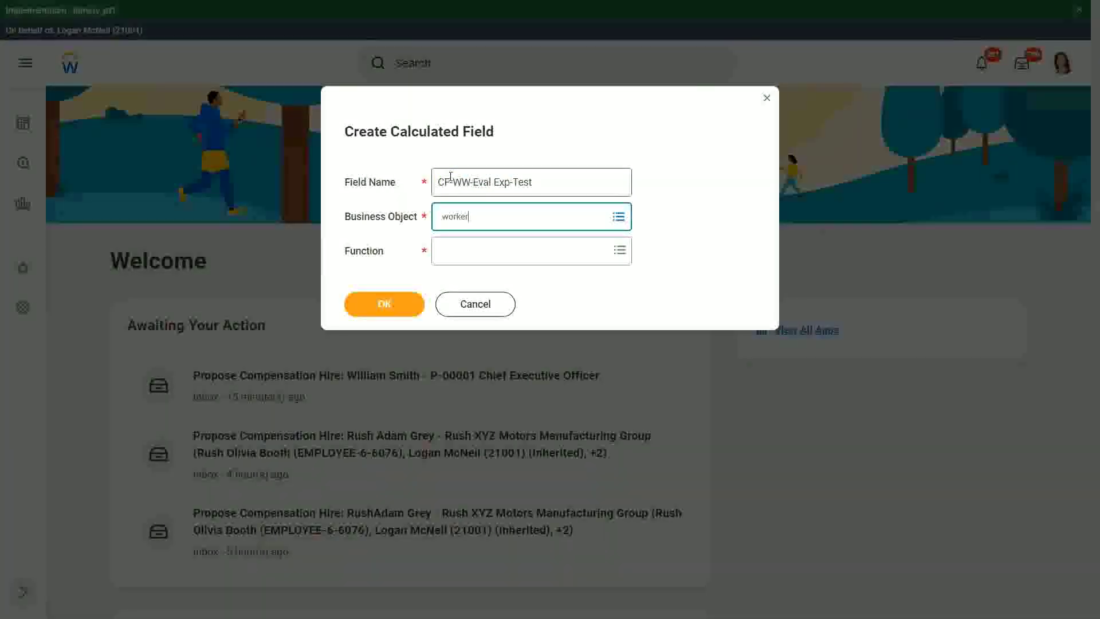
pyautogui.press('Return')
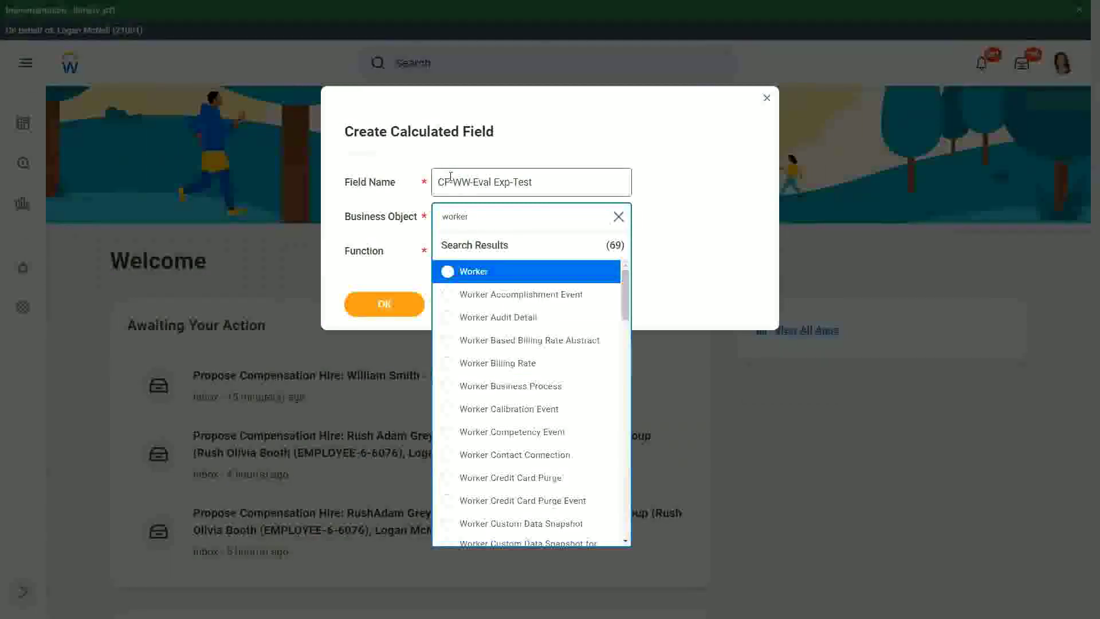
pyautogui.press('Return')
pyautogui.press('Tab')
pyautogui.write('ev')
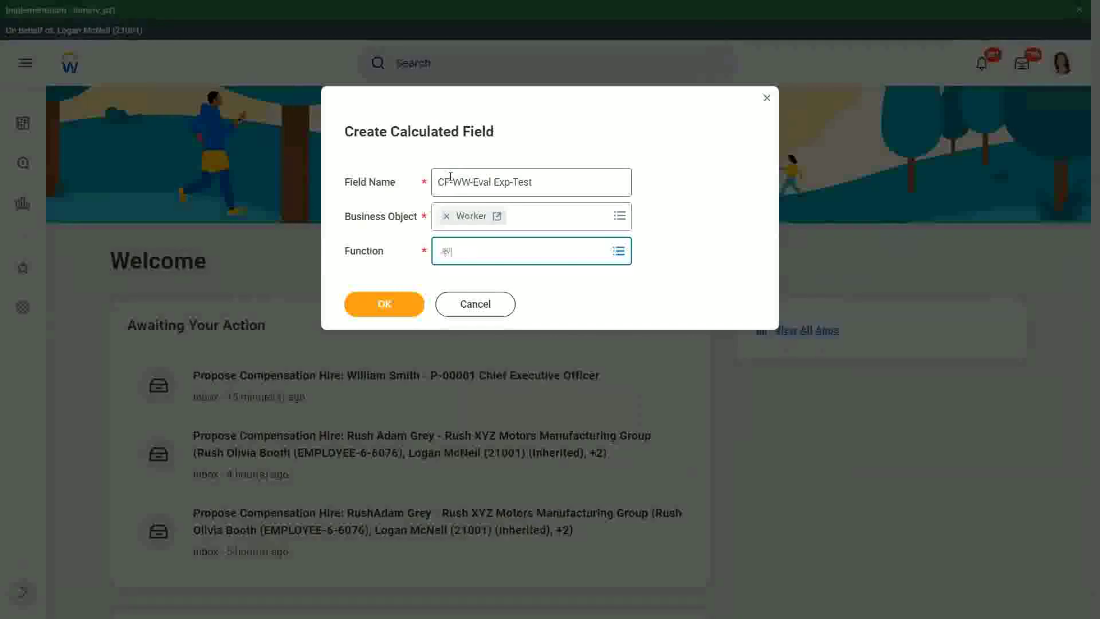
pyautogui.write('al exp')
pyautogui.press('Return')
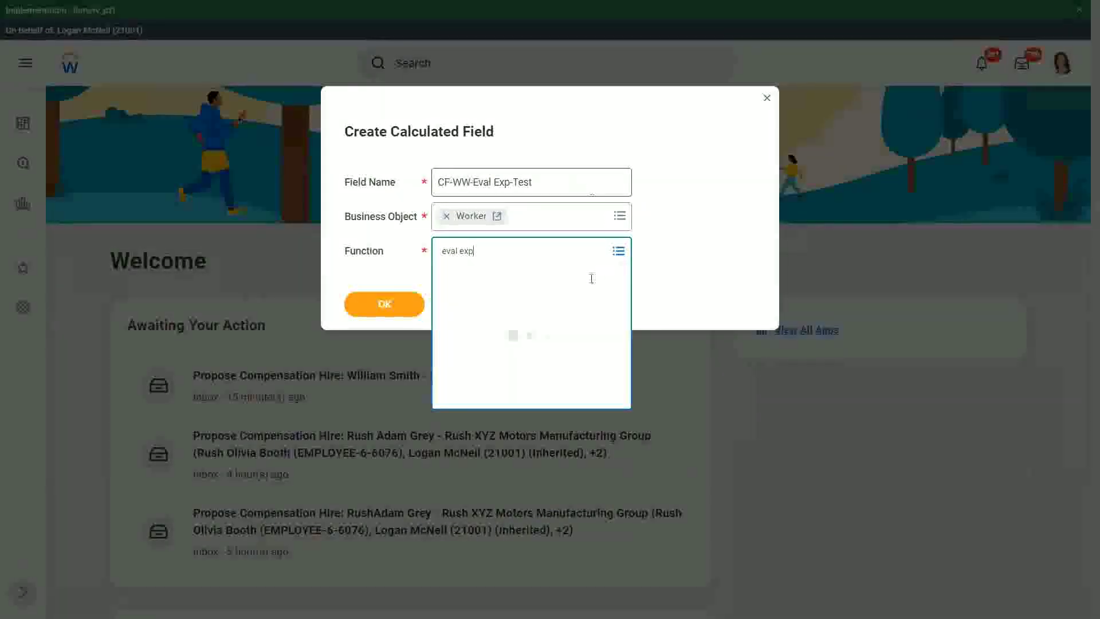
pyautogui.click(467, 306)
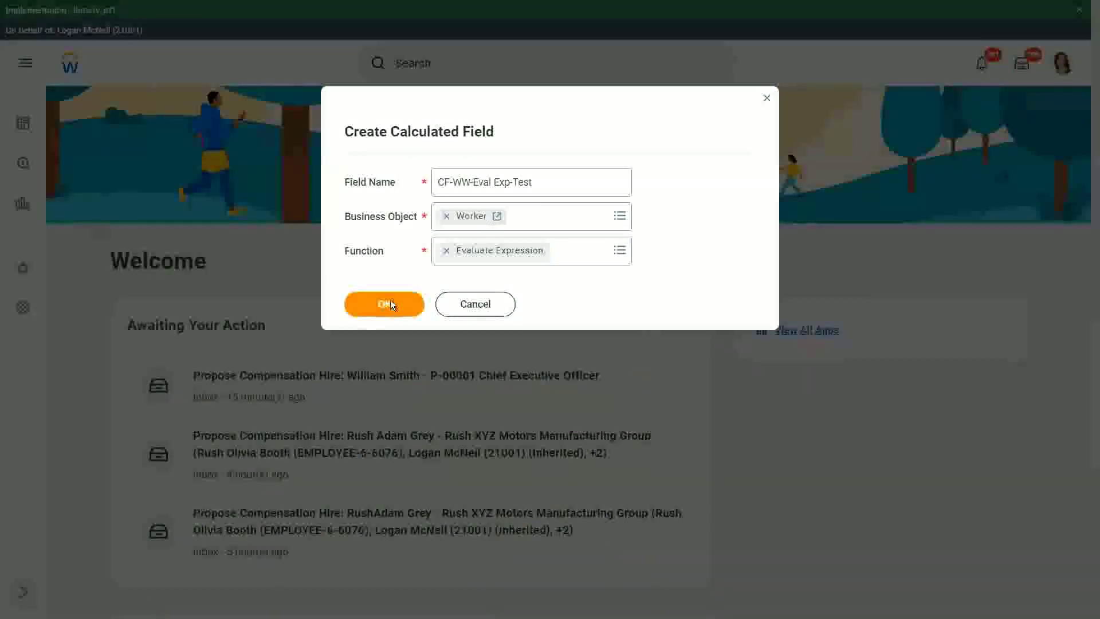
pyautogui.click(390, 301)
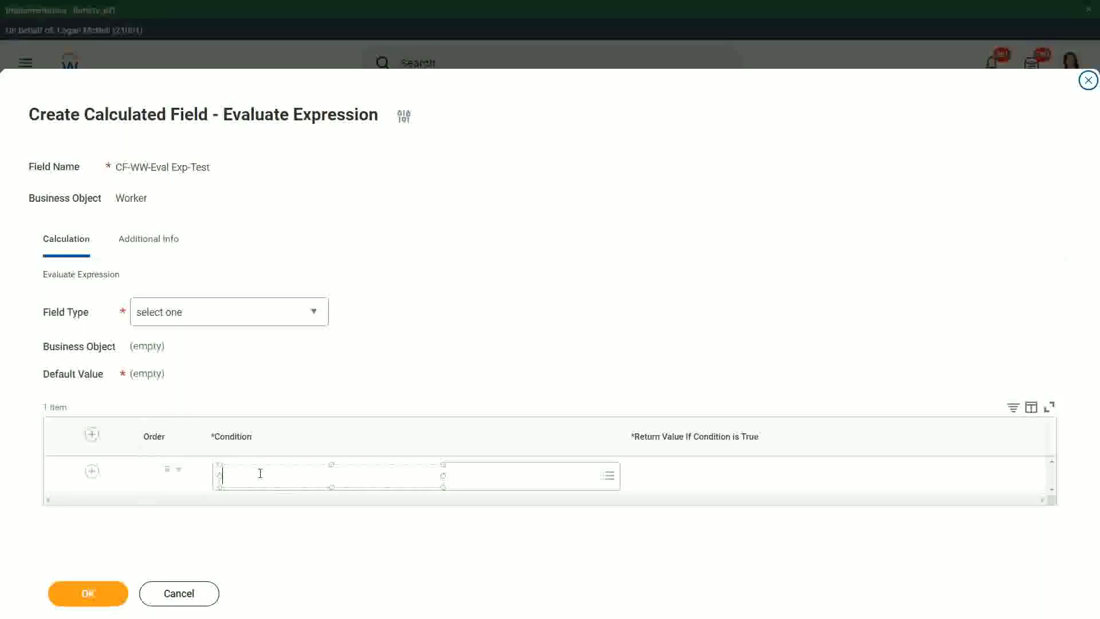
# Annotate the Condition cell on screen with the note "Boolean or a T/F field".
pyautogui.write('Boo')
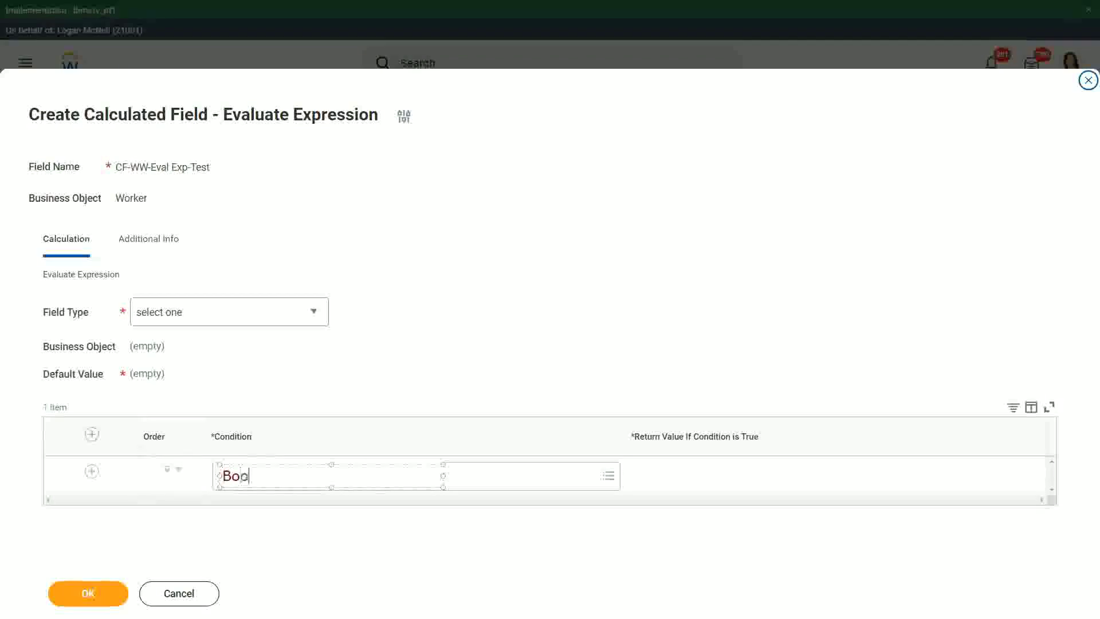
pyautogui.write('lean or a T/F')
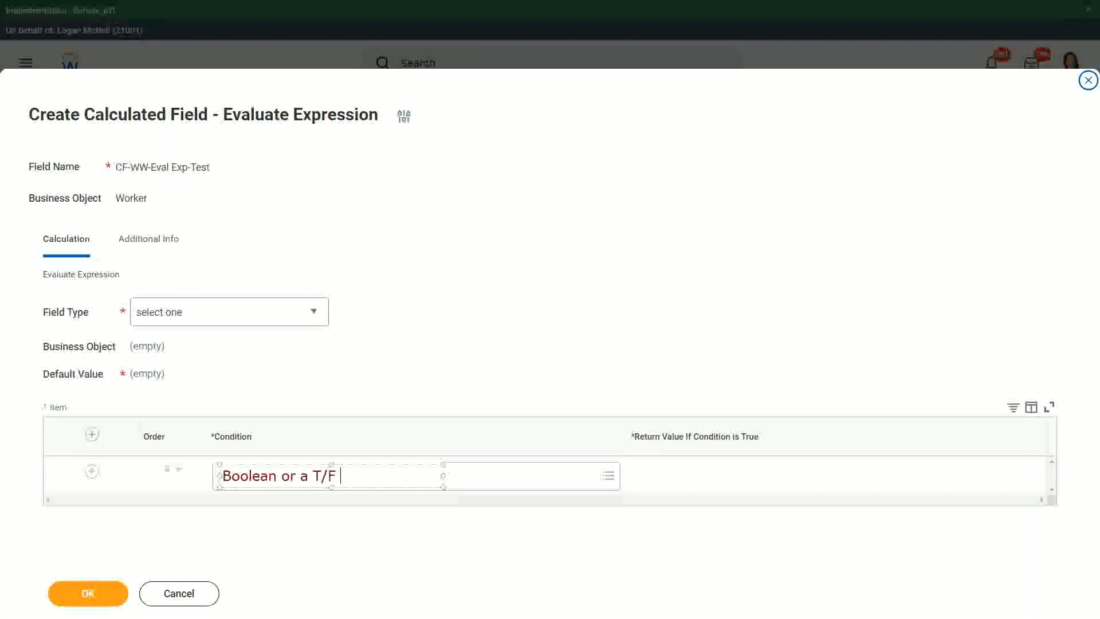
pyautogui.write(' field')
pyautogui.click(383, 362)
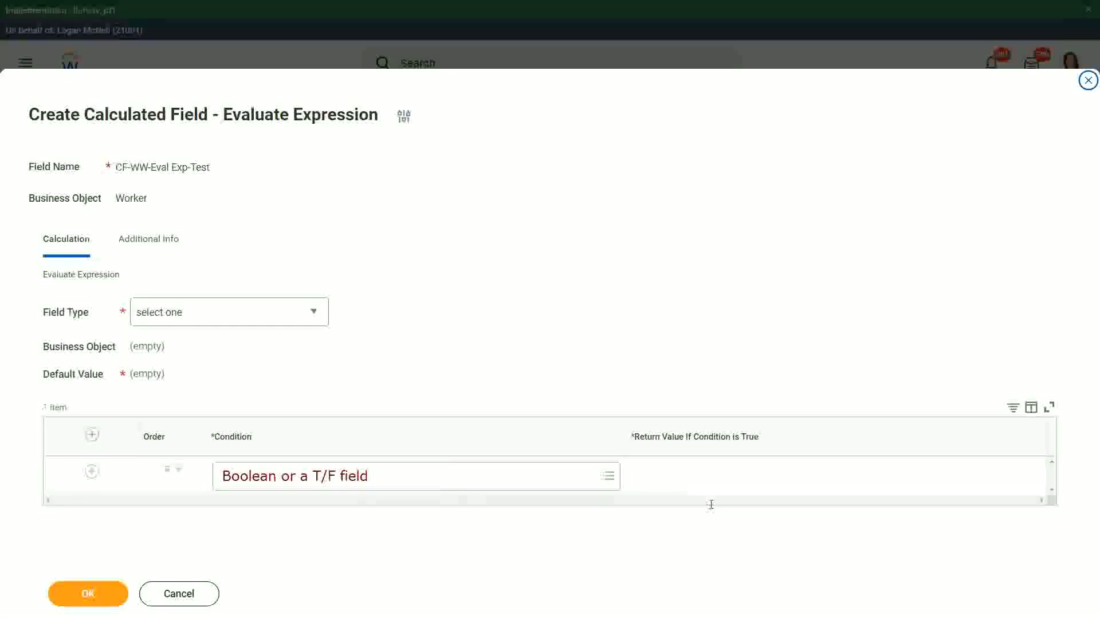
# Annotate the Return Value If Condition is True cell with "Another Calc Field that gives the result", widened to fit on one line.
pyautogui.click(637, 477)
pyautogui.write('Another Calc Field')
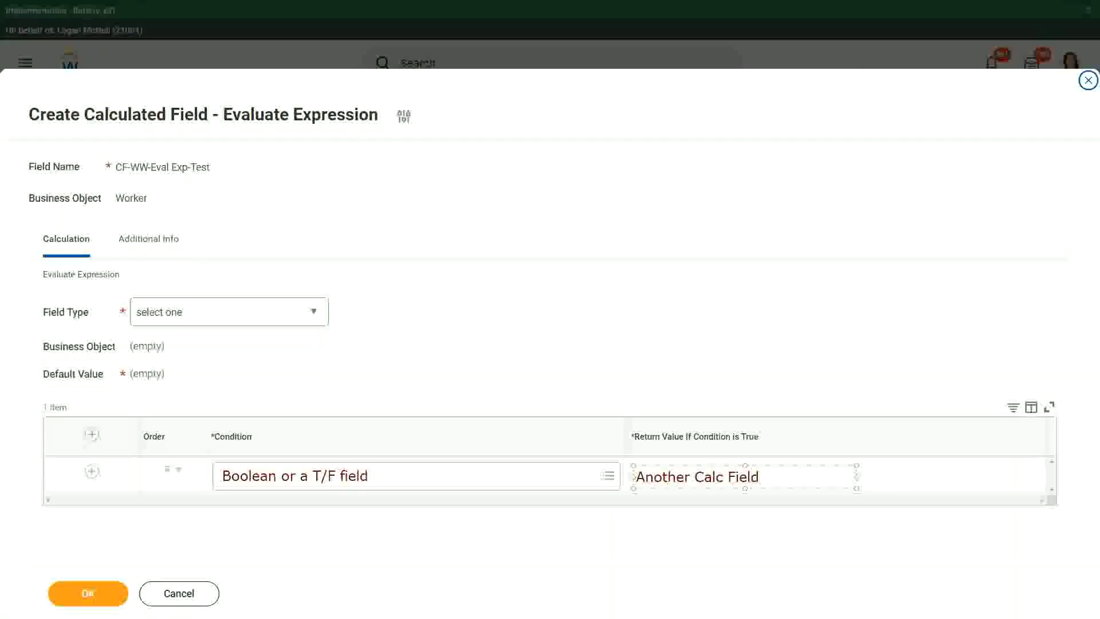
pyautogui.write(' that gives the result')
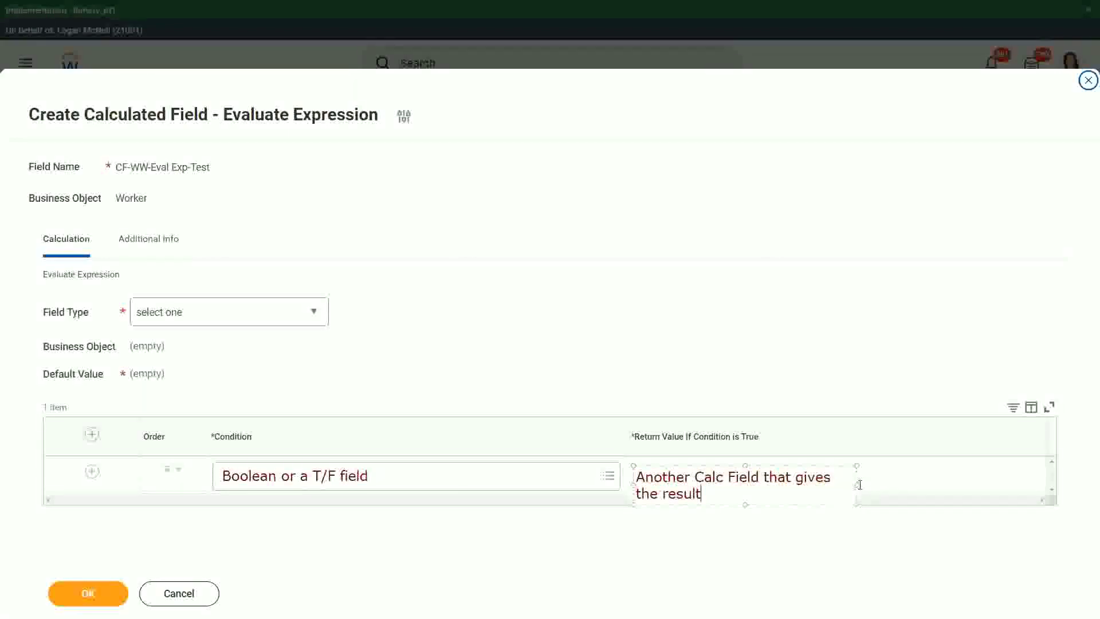
pyautogui.moveTo(860, 484); pyautogui.dragTo(952, 484)
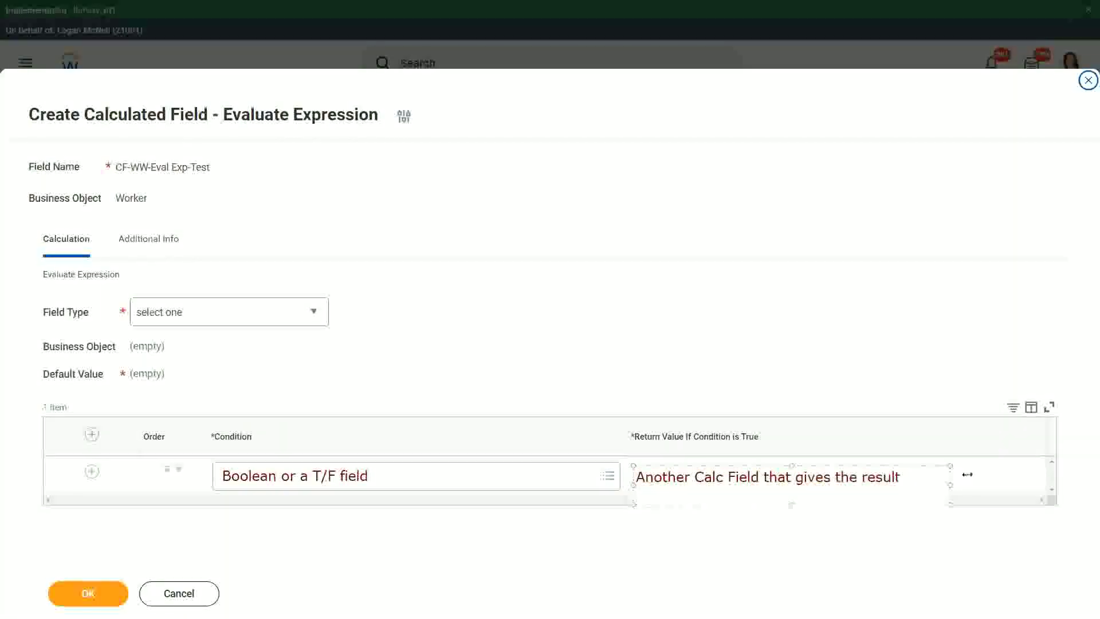
pyautogui.click(619, 518)
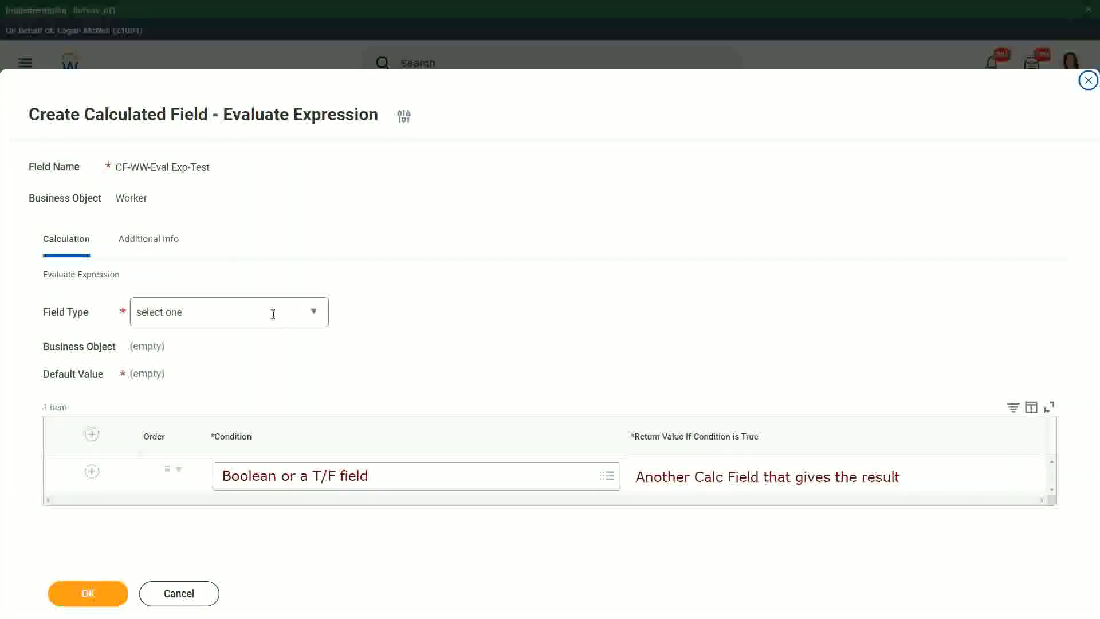
# Set the Evaluate Expression field type to Text.
pyautogui.click(319, 310)
pyautogui.press('Escape')
pyautogui.click(317, 312)
pyautogui.click(316, 313)
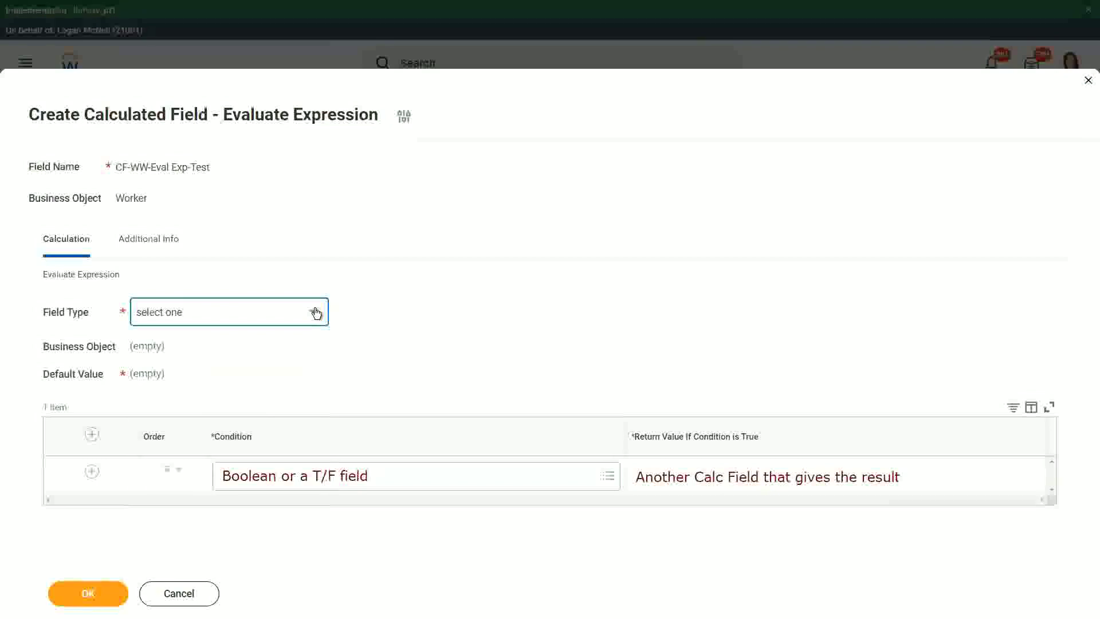
pyautogui.click(316, 313)
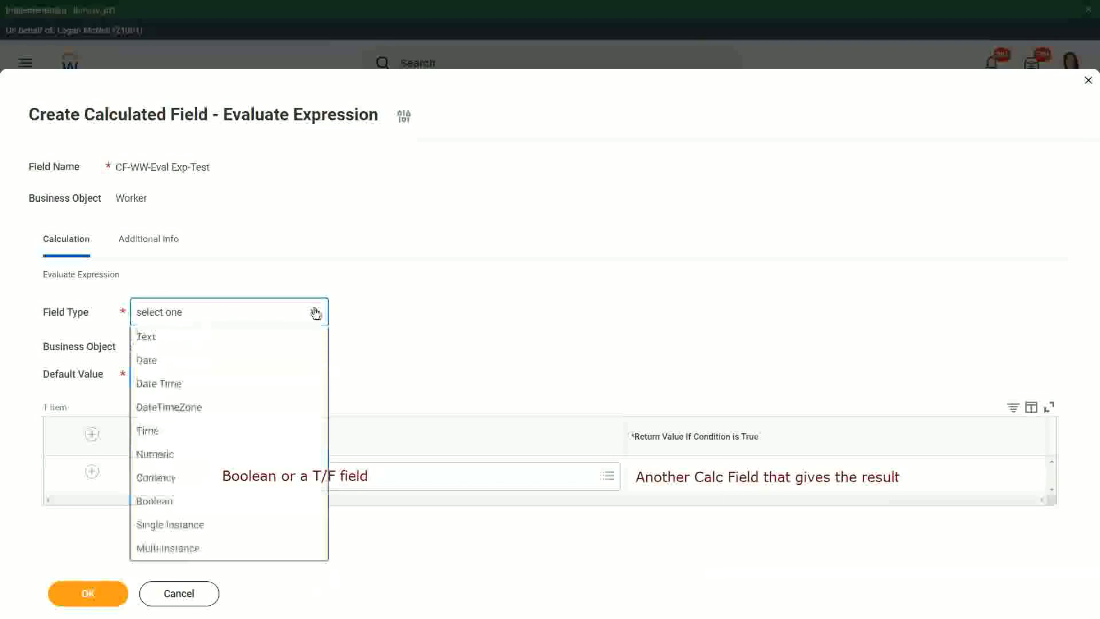
pyautogui.click(145, 357)
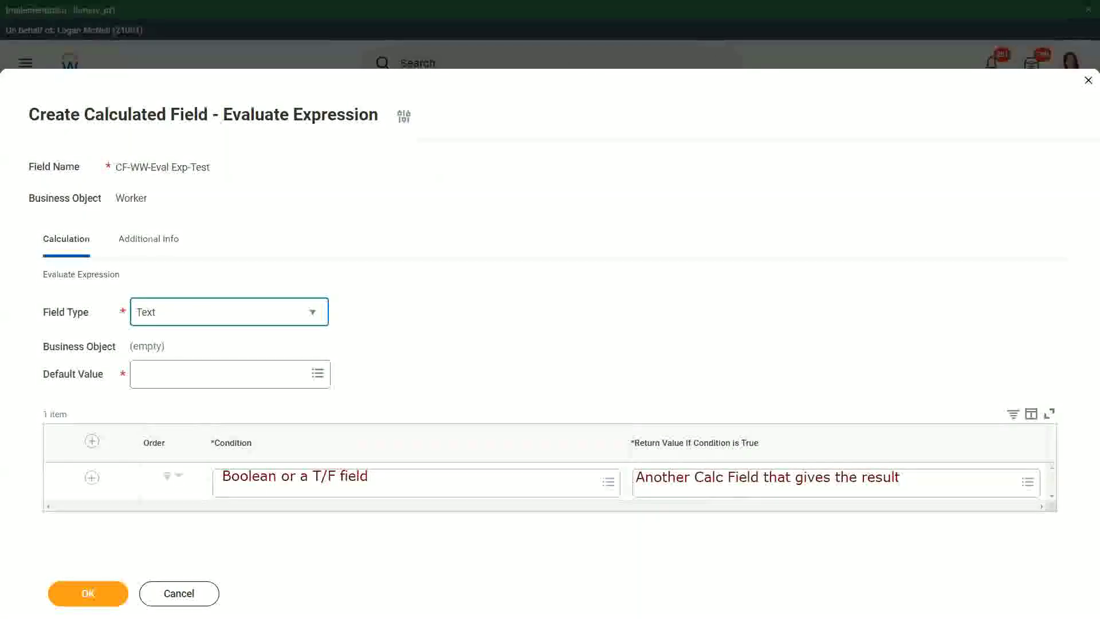
# Annotate the Default Value field with the note "Some Default Value" and align the note inside the field.
pyautogui.click(148, 374)
pyautogui.write('S')
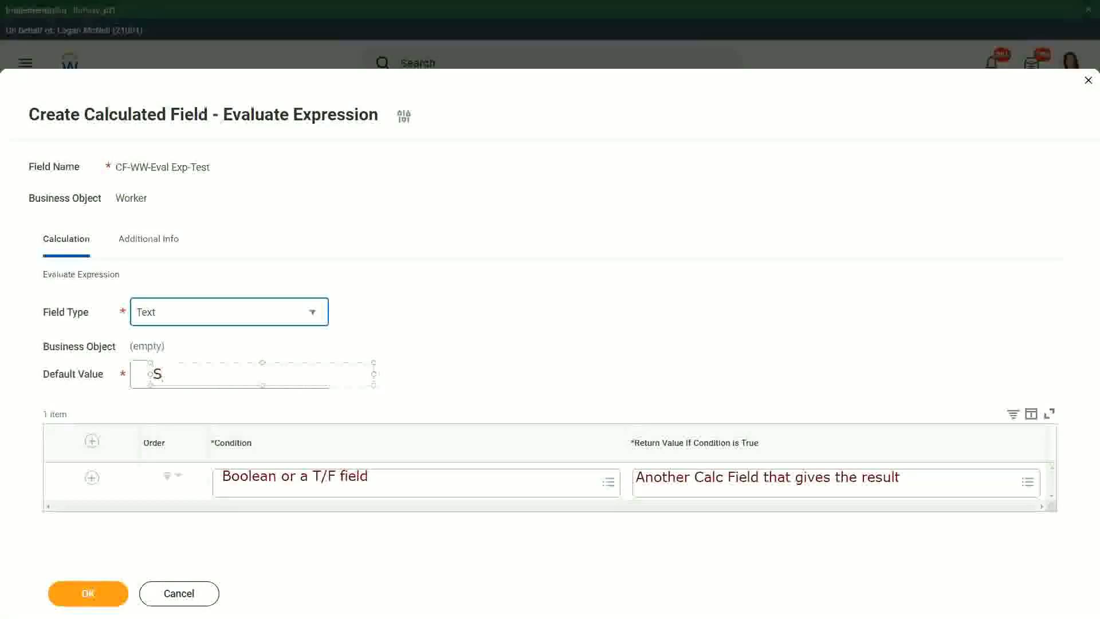
pyautogui.write('ome De')
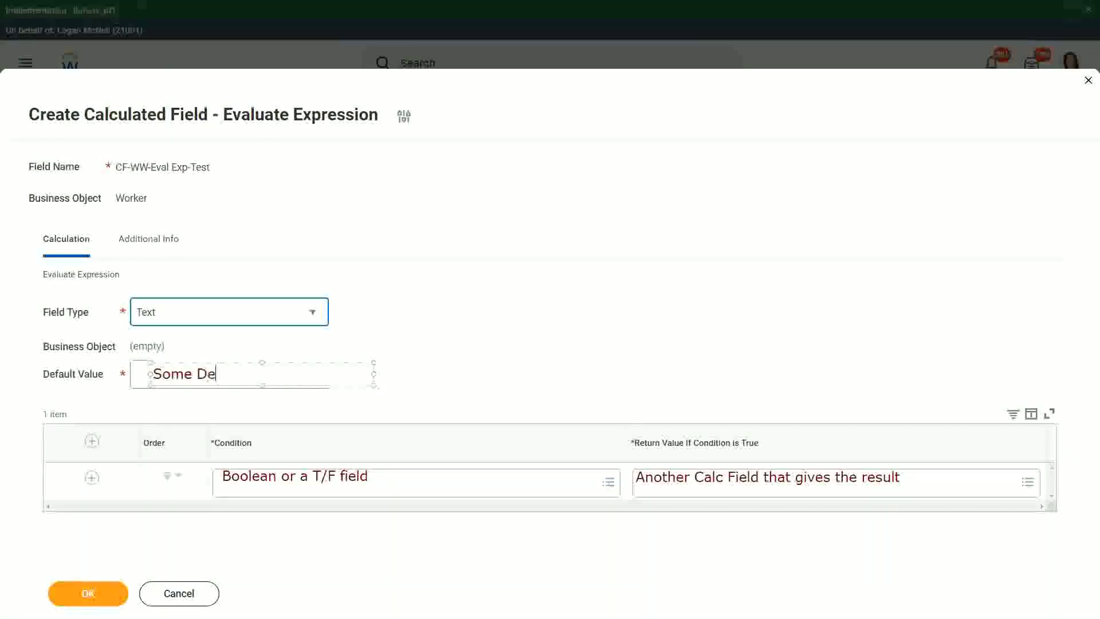
pyautogui.write('fault Value')
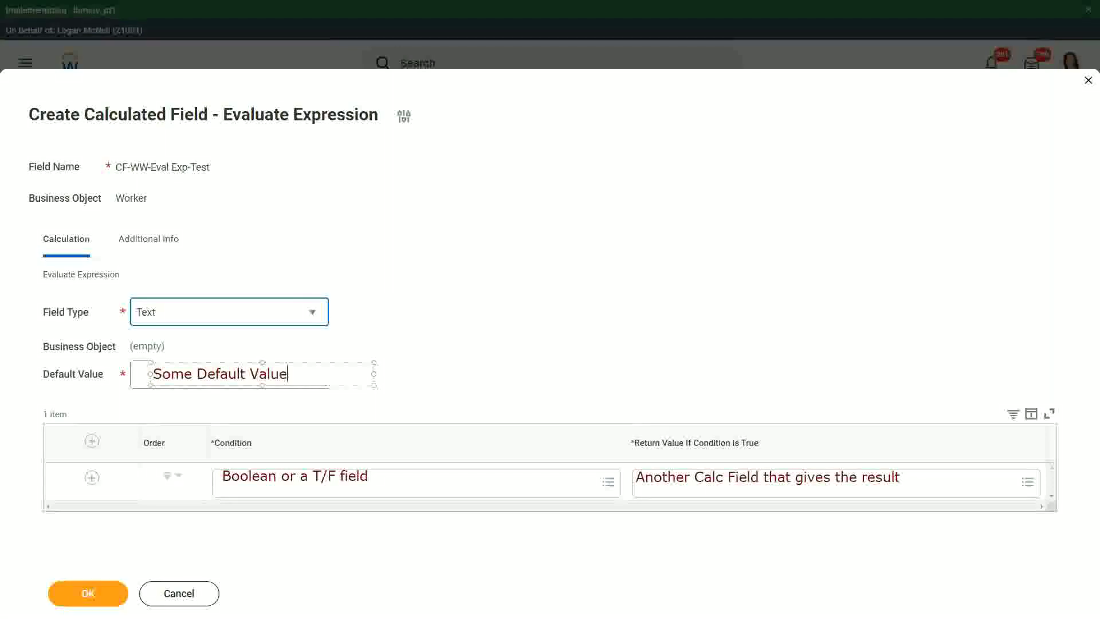
pyautogui.moveTo(272, 363); pyautogui.dragTo(266, 362)
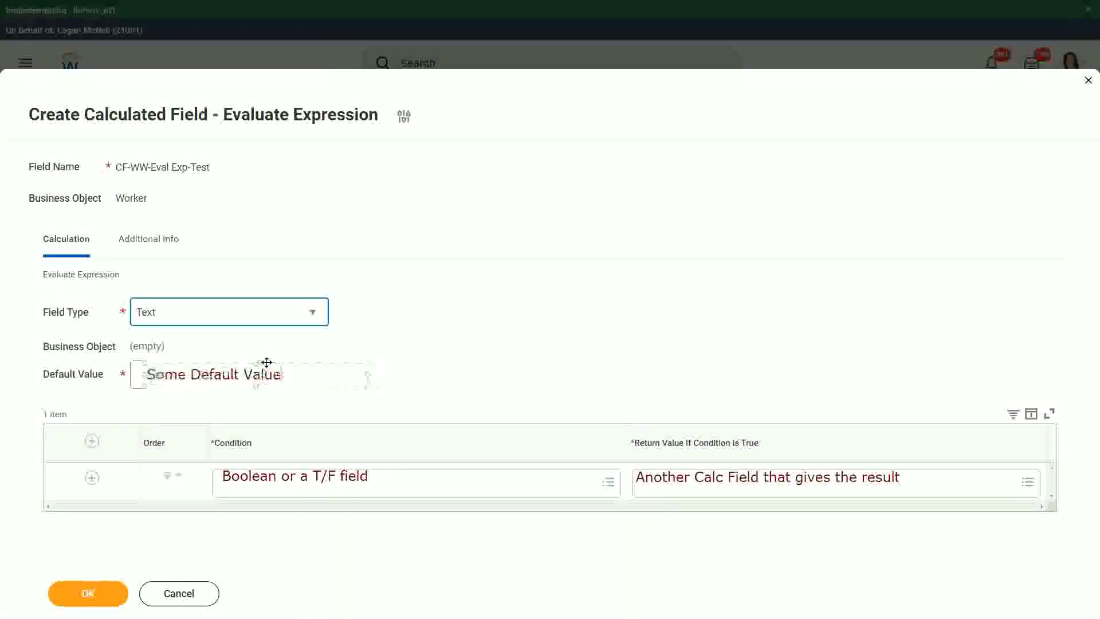
pyautogui.click(454, 360)
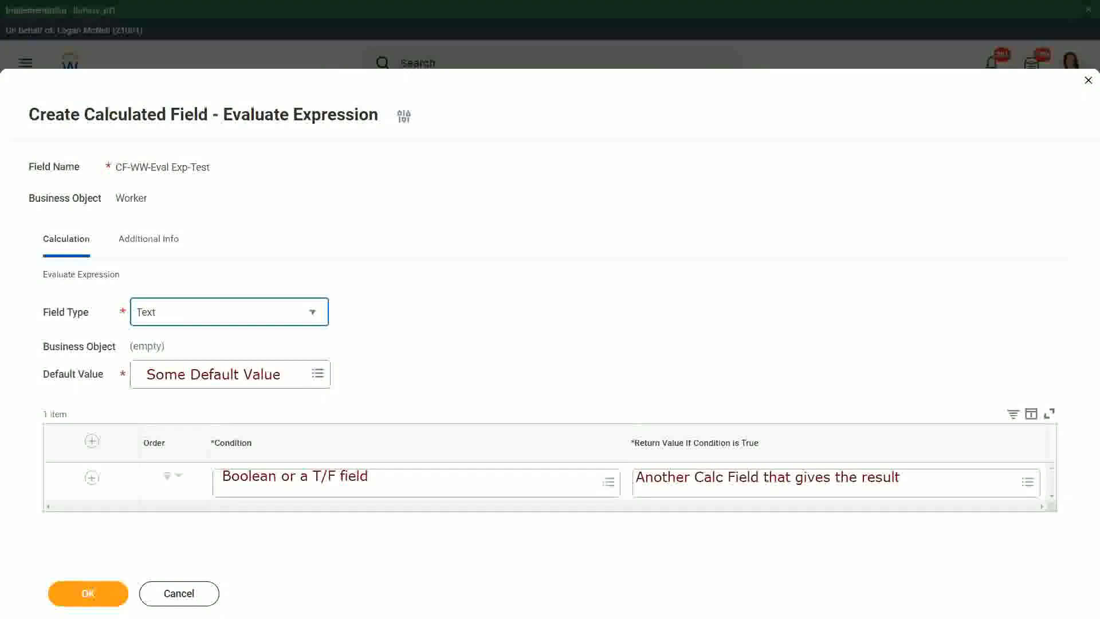
# Replace the return value note with "Type in the value that you want in the output", widened to fit on one line.
pyautogui.click(718, 479)
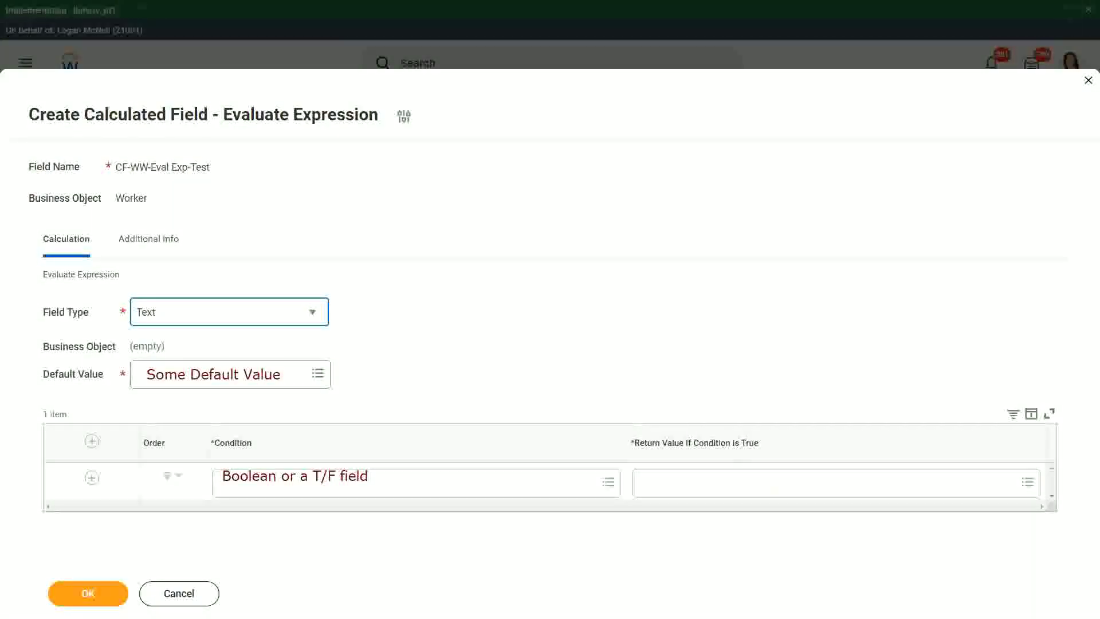
pyautogui.click(648, 483)
pyautogui.write('Type in')
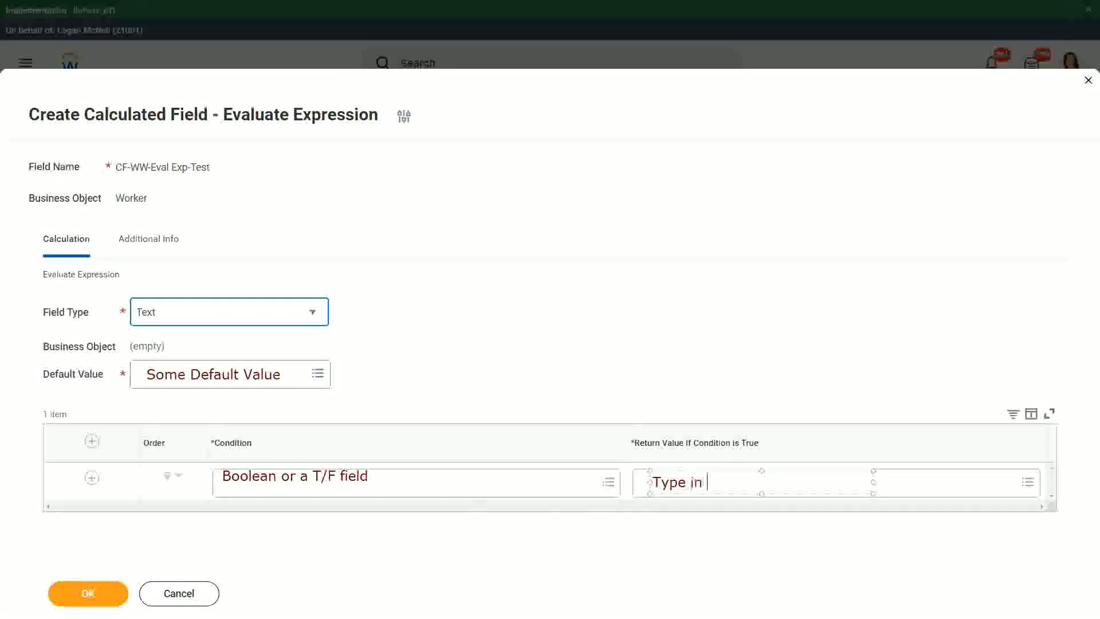
pyautogui.write(' the val')
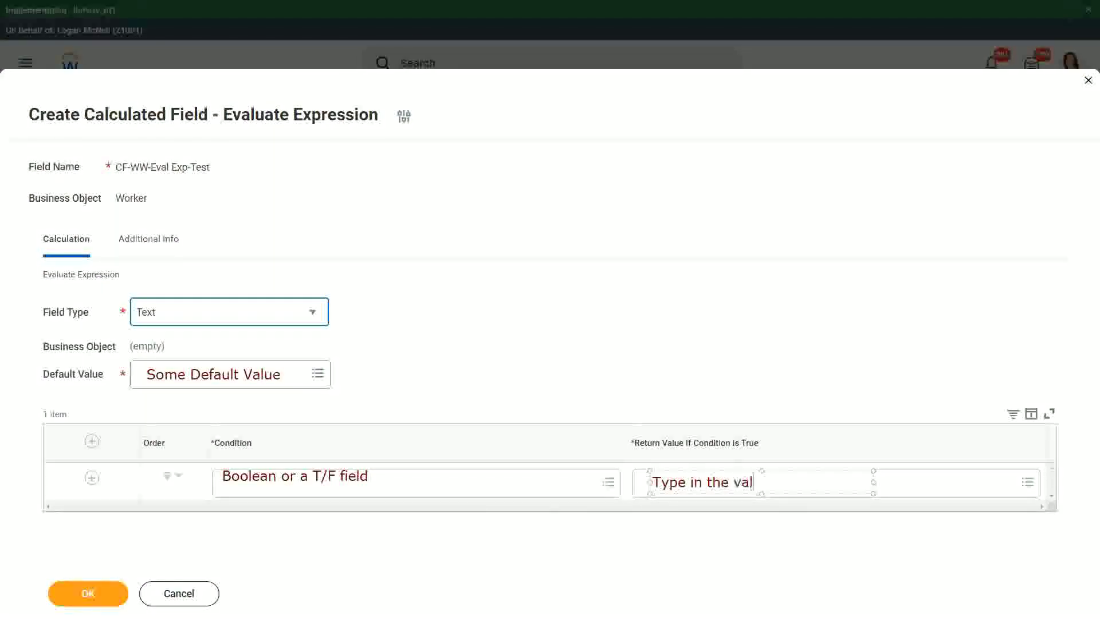
pyautogui.write('ue that you')
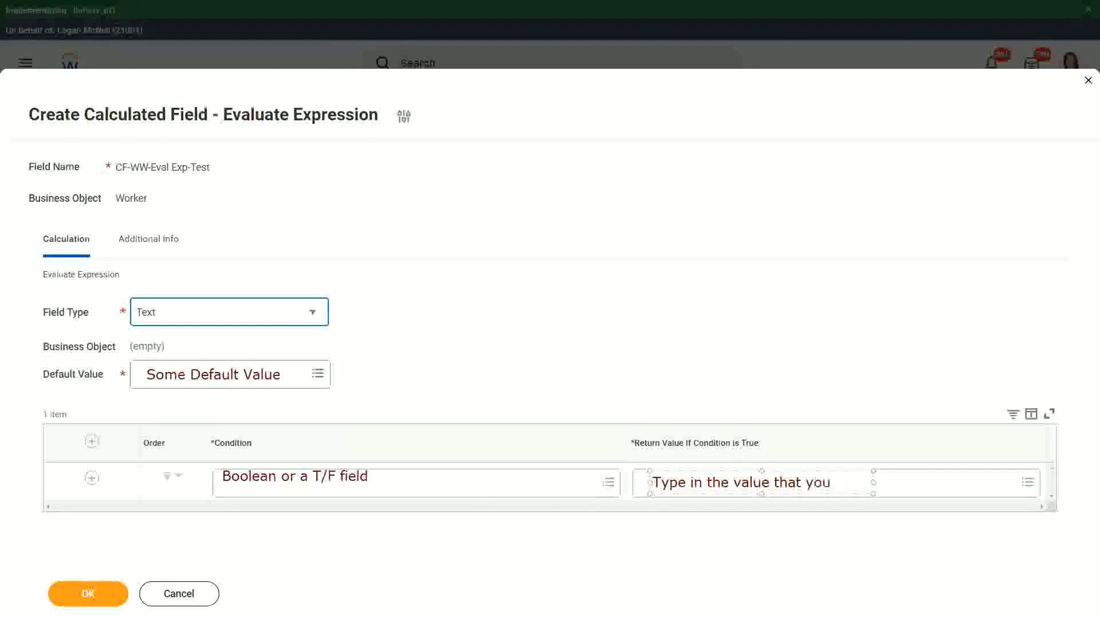
pyautogui.write(' want in the o')
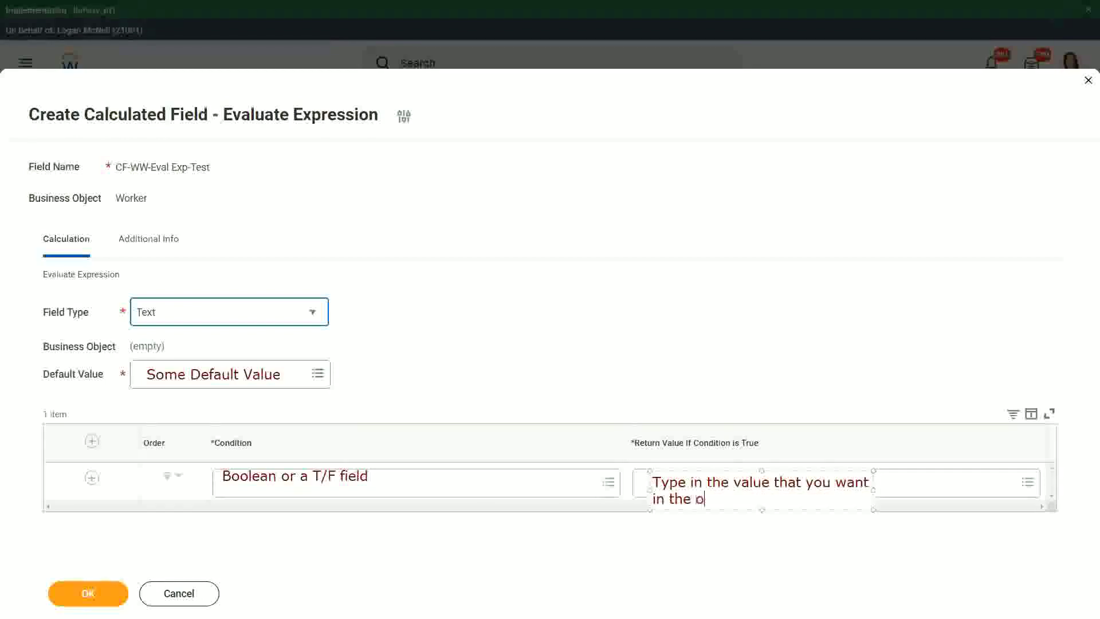
pyautogui.write('utput')
pyautogui.moveTo(873, 490); pyautogui.dragTo(1006, 487)
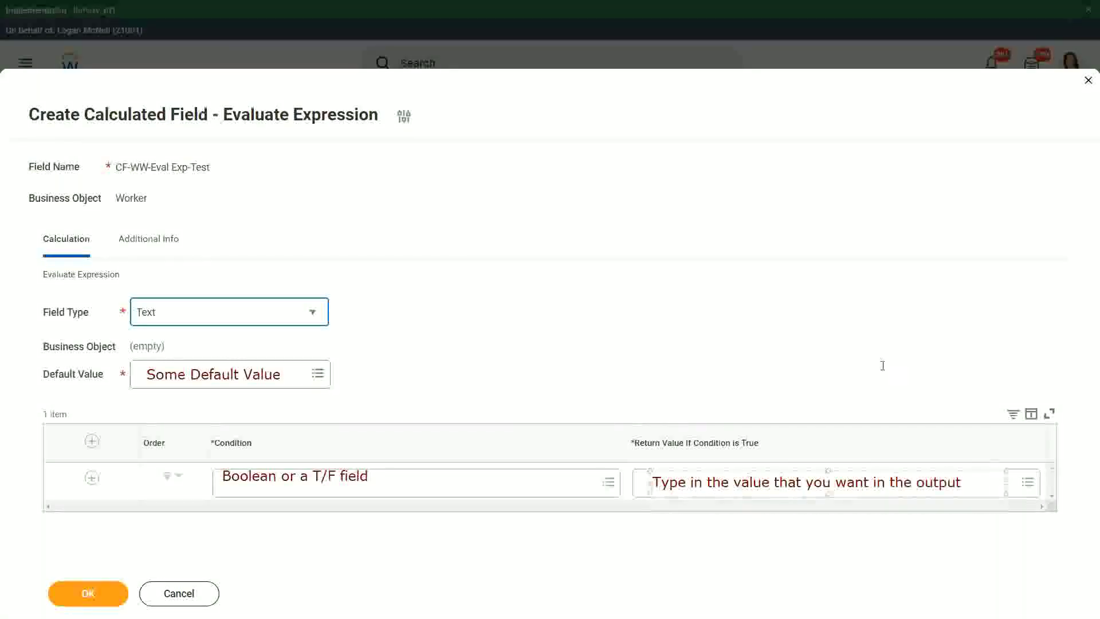
pyautogui.click(863, 345)
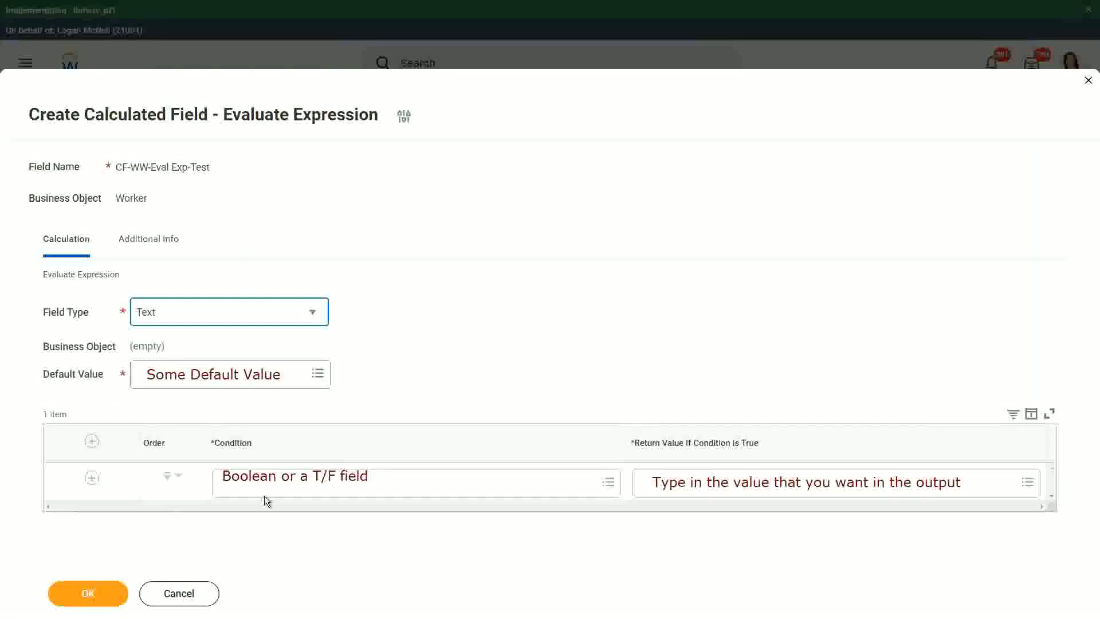
# Cancel the calculated field, discard its changes, and close the Implementation environment banner.
pyautogui.click(181, 596)
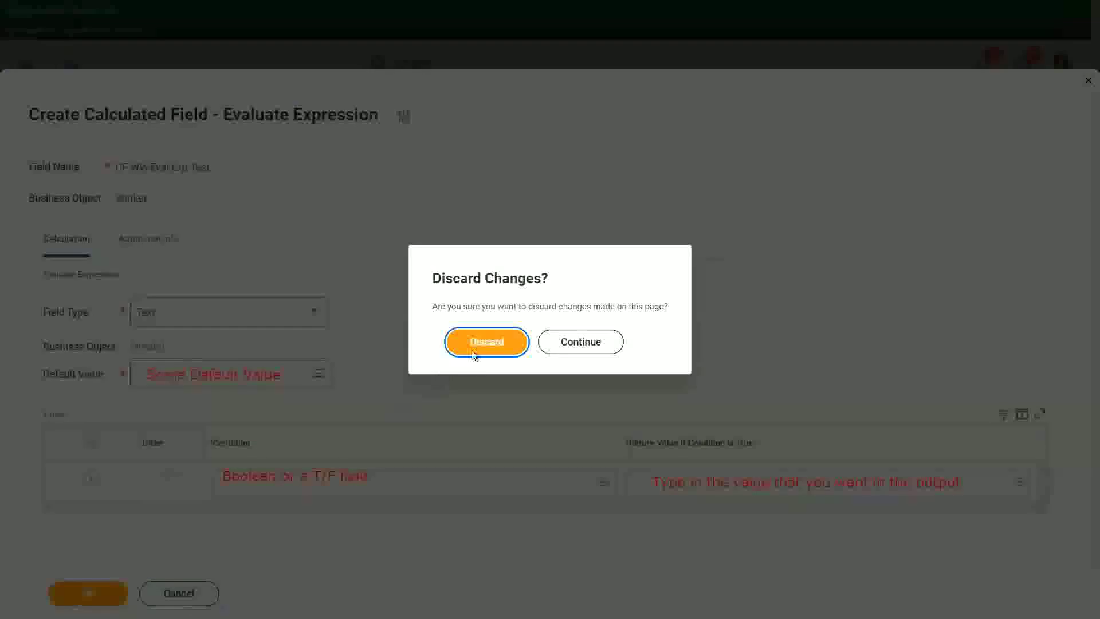
pyautogui.click(494, 343)
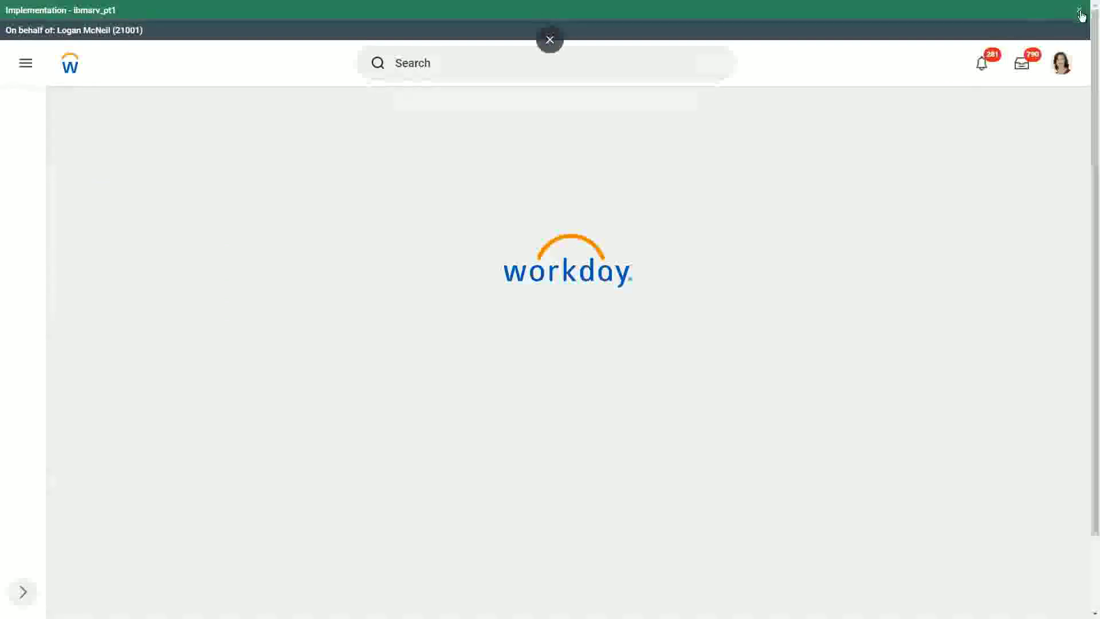
pyautogui.click(1080, 10)
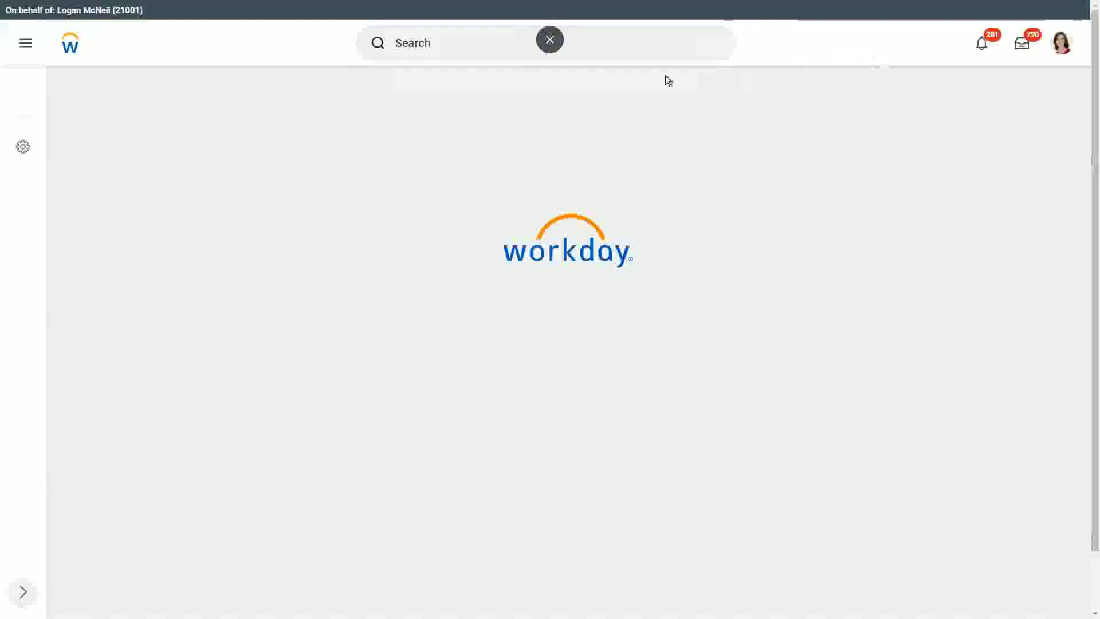